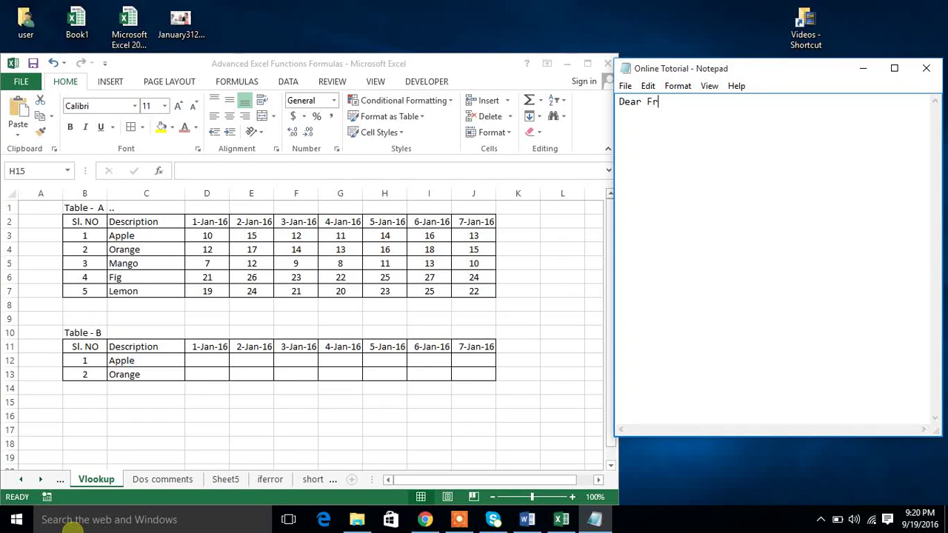
# - Type the 'Dear Friends' greeting and 'welcome by online tutorial in this video i will show you' line
pyautogui.write('nds')
pyautogui.press('Return')
pyautogui.write('ekcine====')
pyautogui.press('BackSpace')
pyautogui.press('BackSpace')
pyautogui.press('BackSpace')
pyautogui.press('BackSpace')
pyautogui.press('BackSpace')
pyautogui.press('BackSpace')
pyautogui.press('BackSpace')
pyautogui.press('BackSpace')
pyautogui.press('BackSpace')
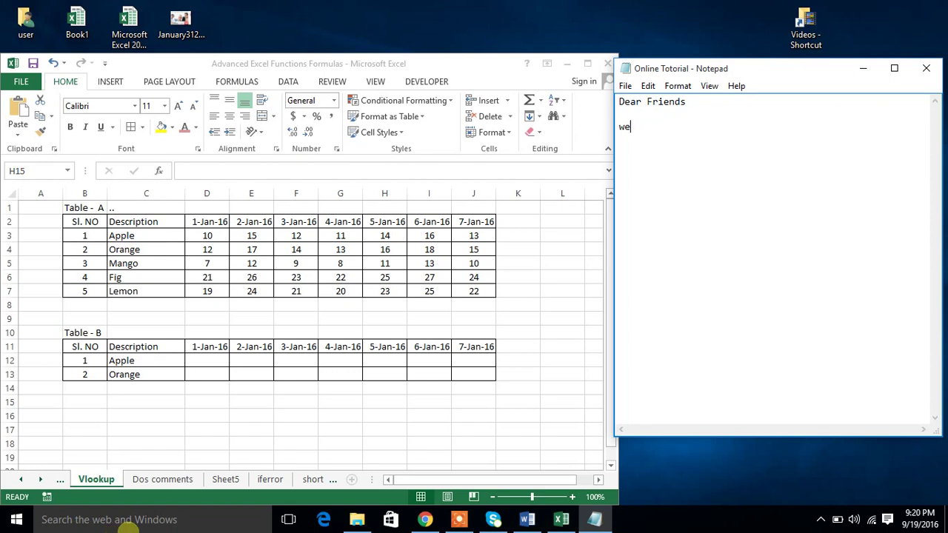
pyautogui.write('lcome by o')
pyautogui.write('nline tutorial i')
pyautogui.write('n this video')
pyautogui.write(' i will')
pyautogui.write(' show')
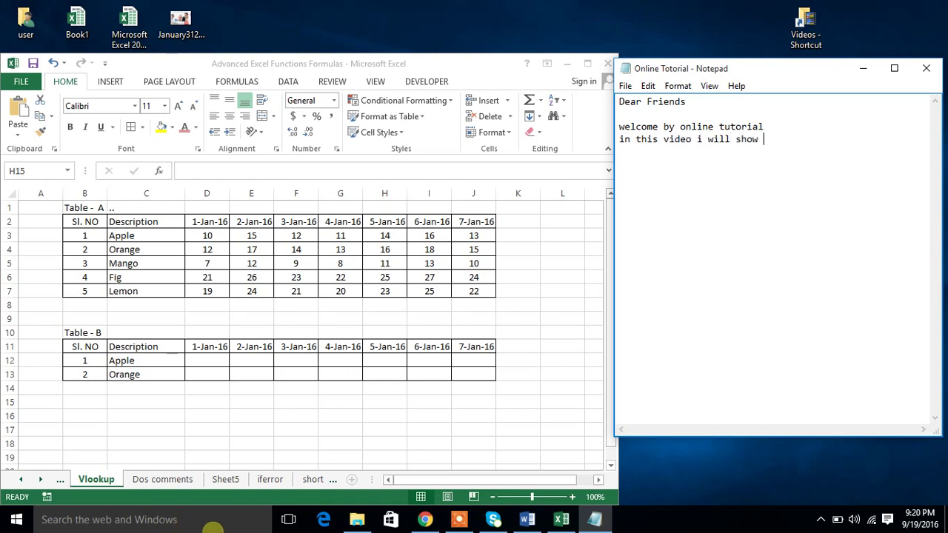
pyautogui.write(' our')
pyautogui.press('BackSpace')
pyautogui.press('BackSpace')
pyautogui.press('BackSpace')
pyautogui.write('you')
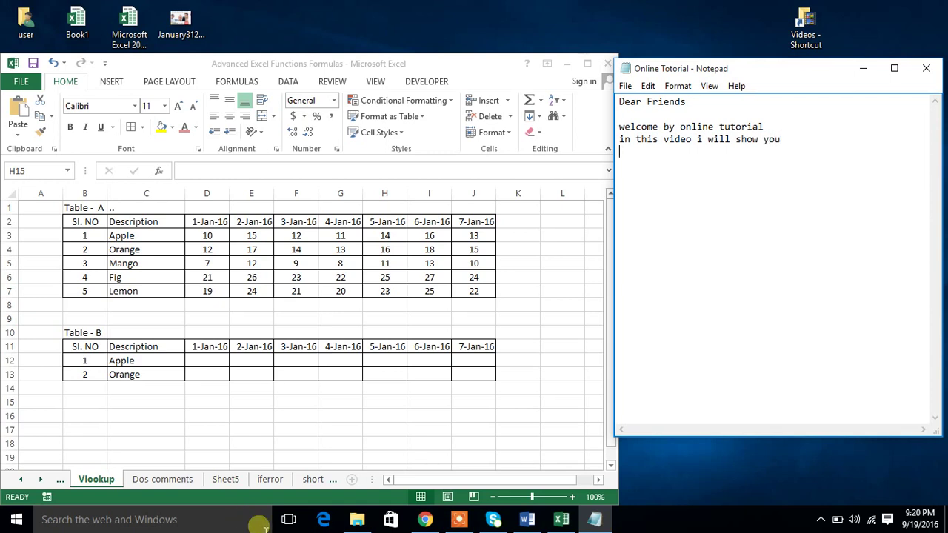
pyautogui.press('Return')
# - Add 'microsoft excel 2013 how to apply vlookup function in multiple column', briefly checking File Explorer
pyautogui.write('microsft excel ')
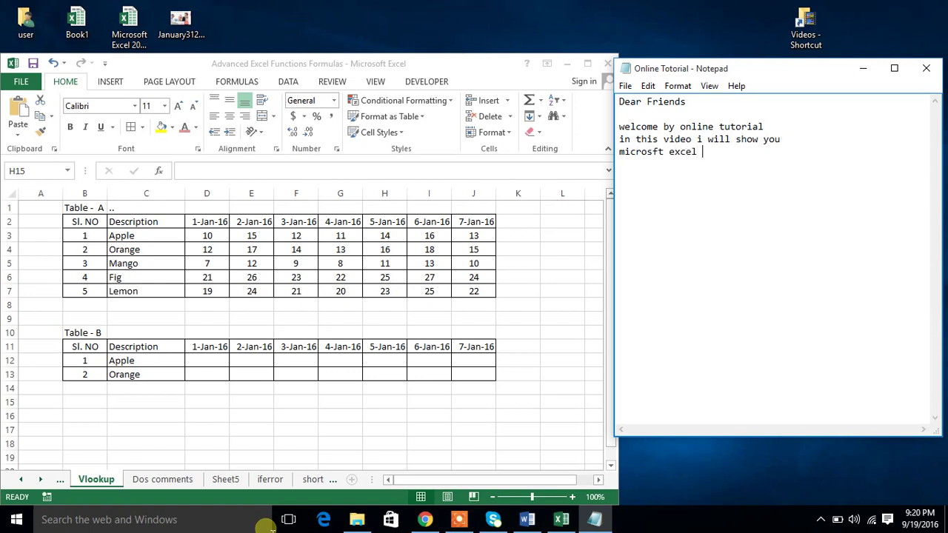
pyautogui.write('2013 hwo t')
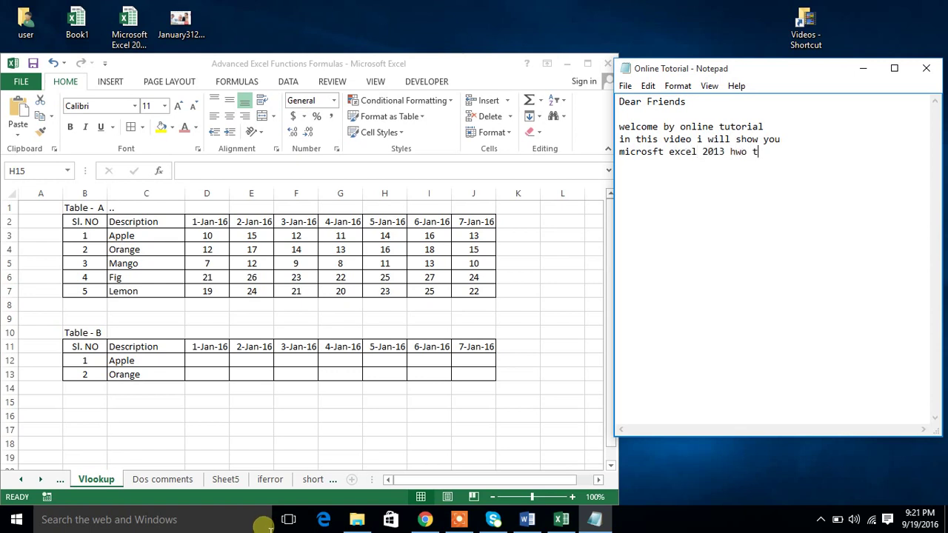
pyautogui.press('BackSpace')
pyautogui.press('BackSpace')
pyautogui.press('BackSpace')
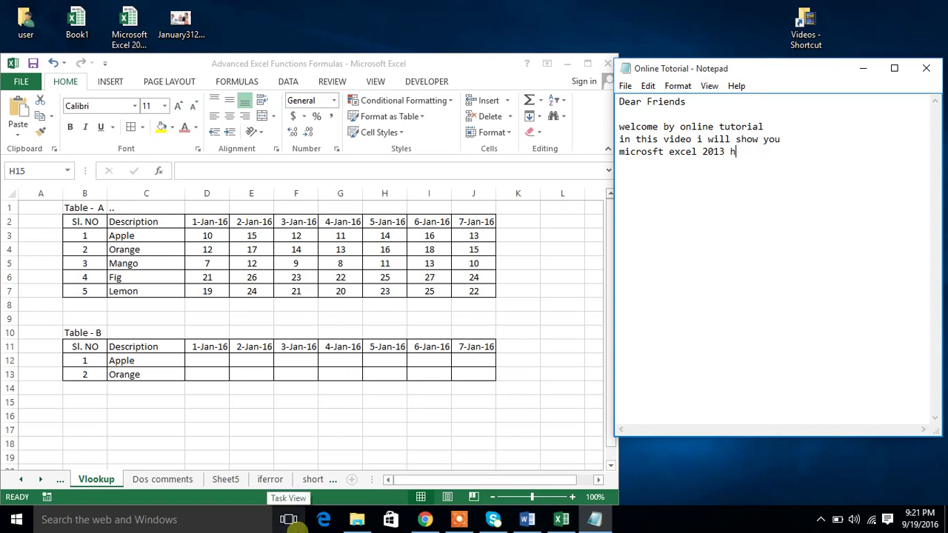
pyautogui.write('to')
pyautogui.press('BackSpace')
pyautogui.write('ply vlookup ')
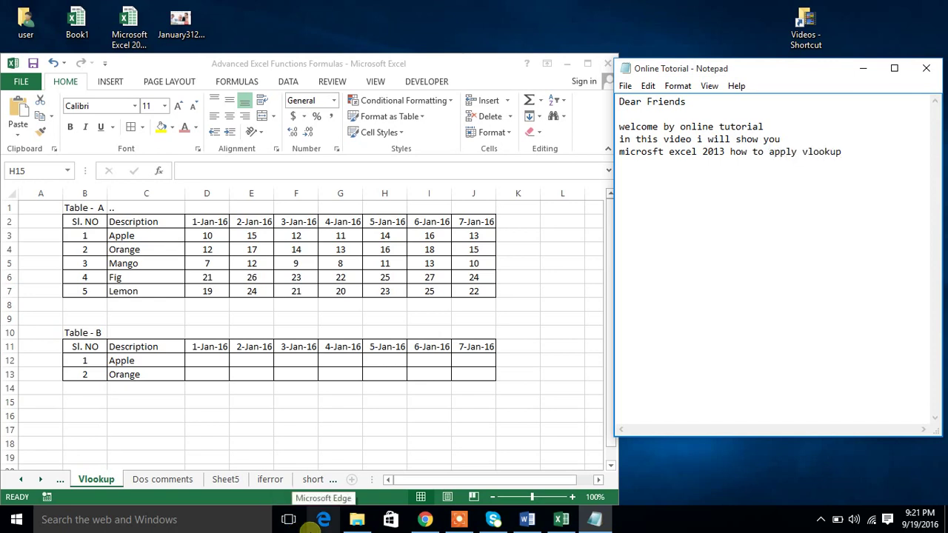
pyautogui.write('f')
pyautogui.write('unction')
pyautogui.press('Return')
pyautogui.write('in multiple col')
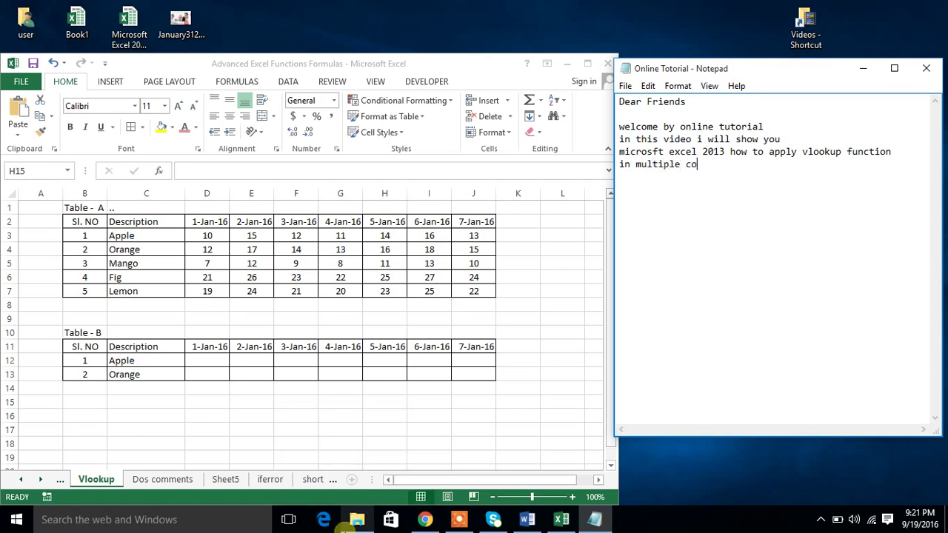
pyautogui.write('umn')
pyautogui.click(355, 521)
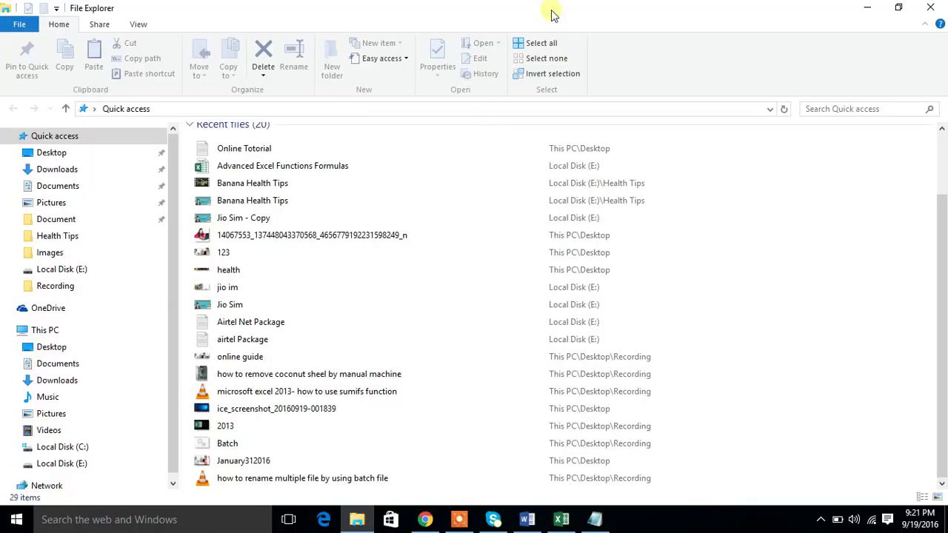
pyautogui.click(867, 7)
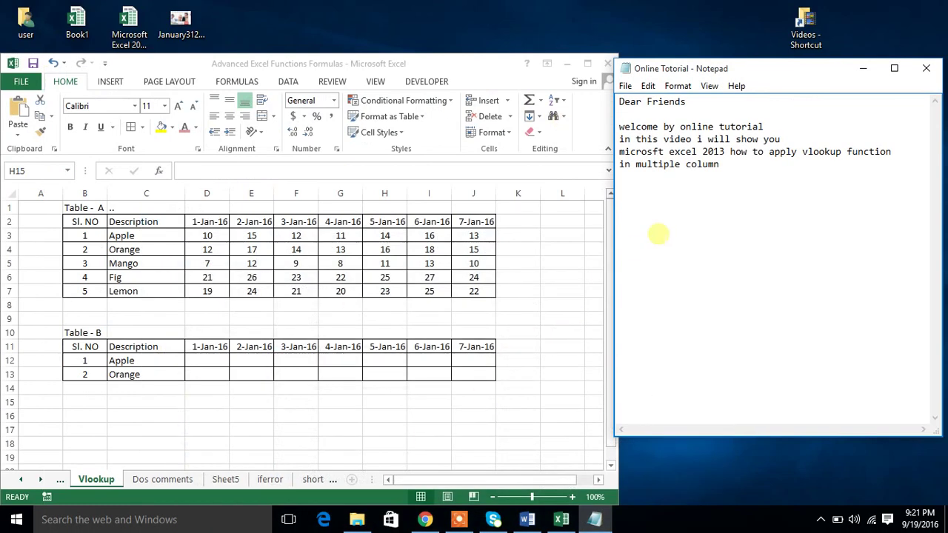
# - In Excel, start =VLOOKUP in D12 with lookup value C12 and table range C2:J7
pyautogui.click(394, 449)
pyautogui.click(206, 360)
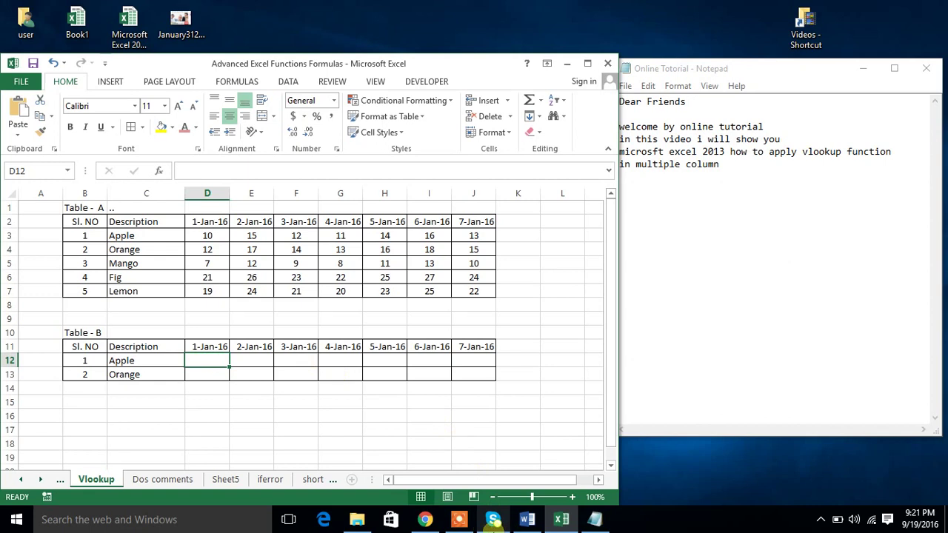
pyautogui.write('=vlookup(')
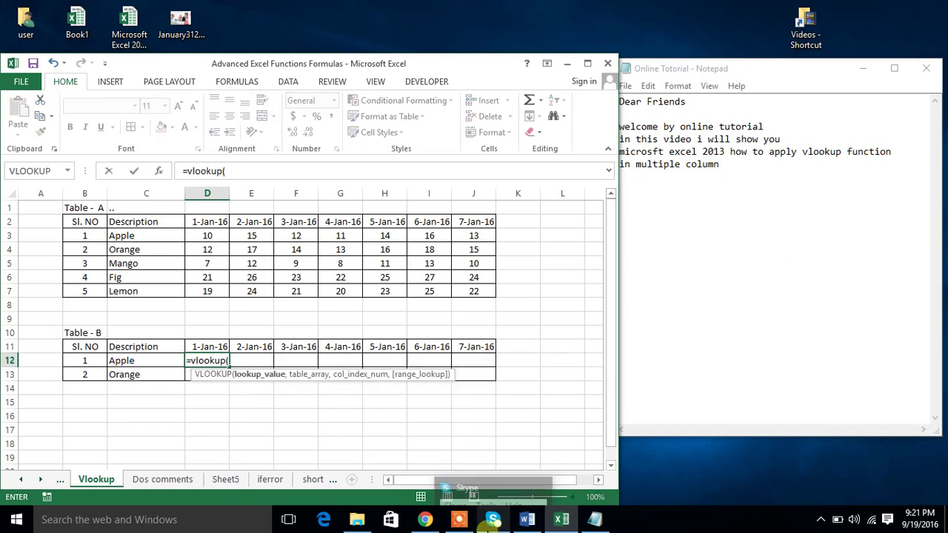
pyautogui.click(122, 360)
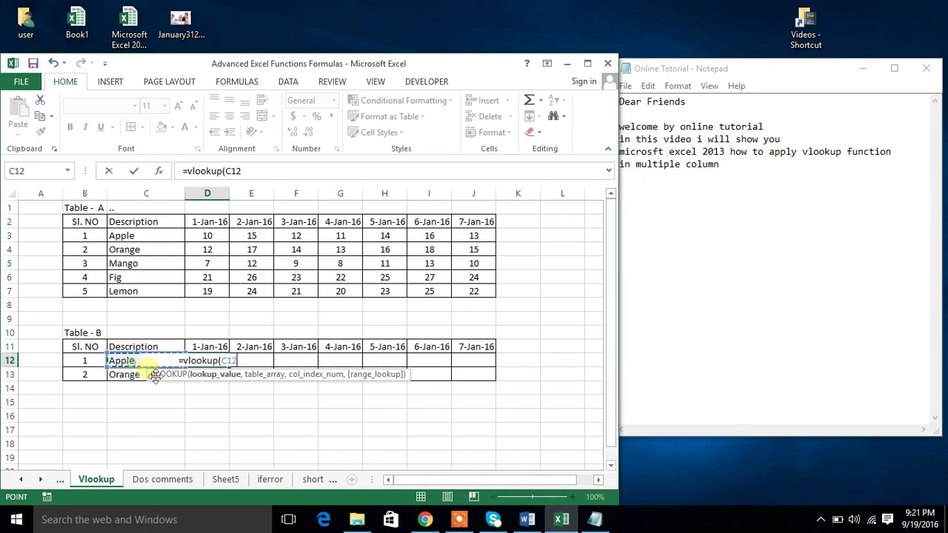
pyautogui.write(',')
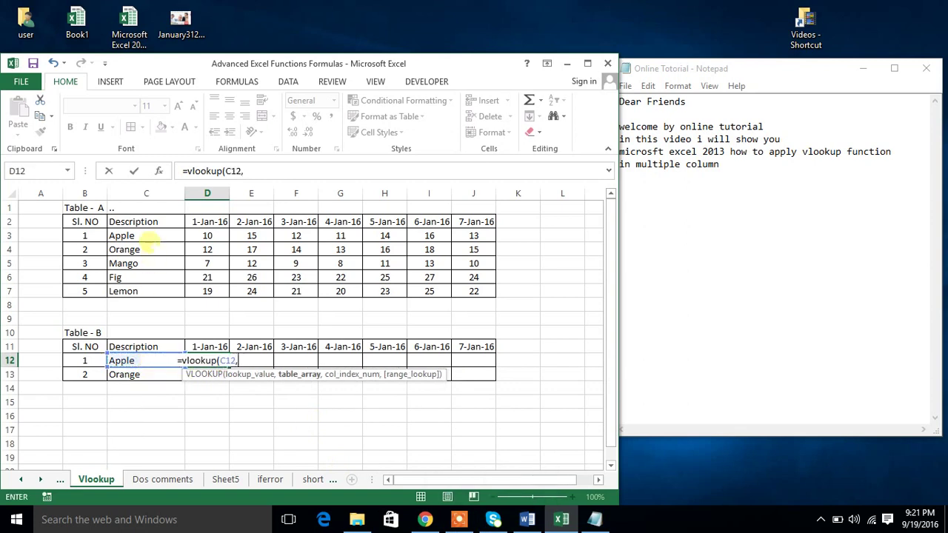
pyautogui.click(147, 221)
pyautogui.click(154, 234)
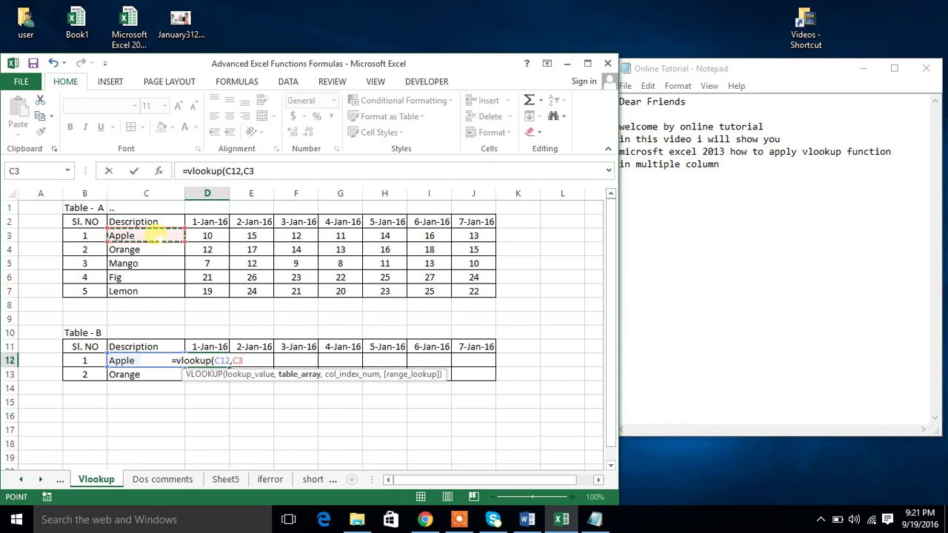
pyautogui.moveTo(156, 222)
pyautogui.mouseDown()
pyautogui.moveTo(268, 293)
pyautogui.moveTo(448, 293)
pyautogui.mouseUp()
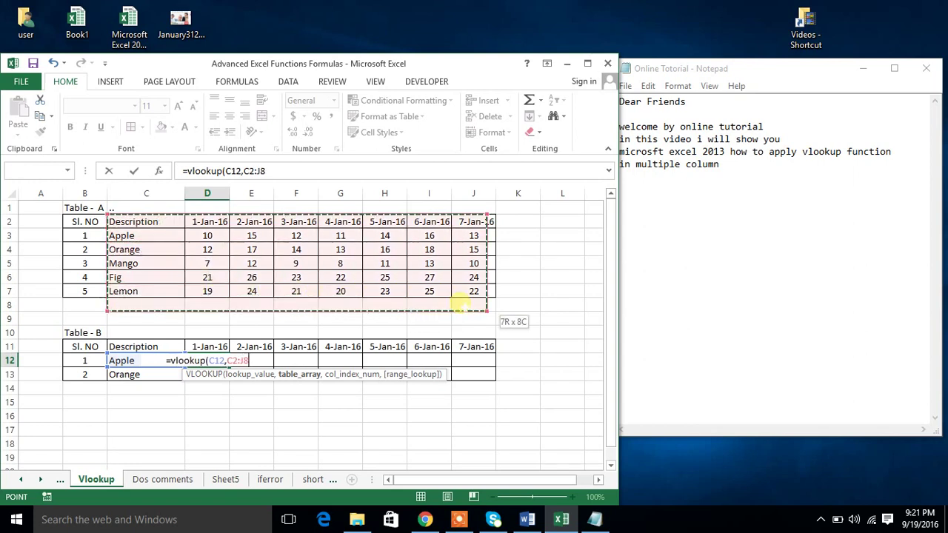
pyautogui.write(',')
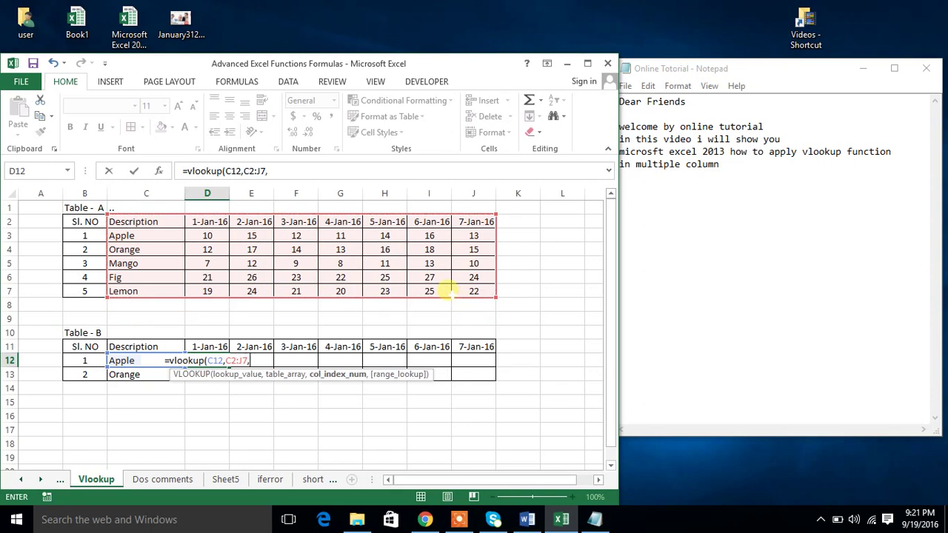
# - Finish the formula with COLUMNS(C2:D2) as column index and 0 for exact match
pyautogui.write('col')
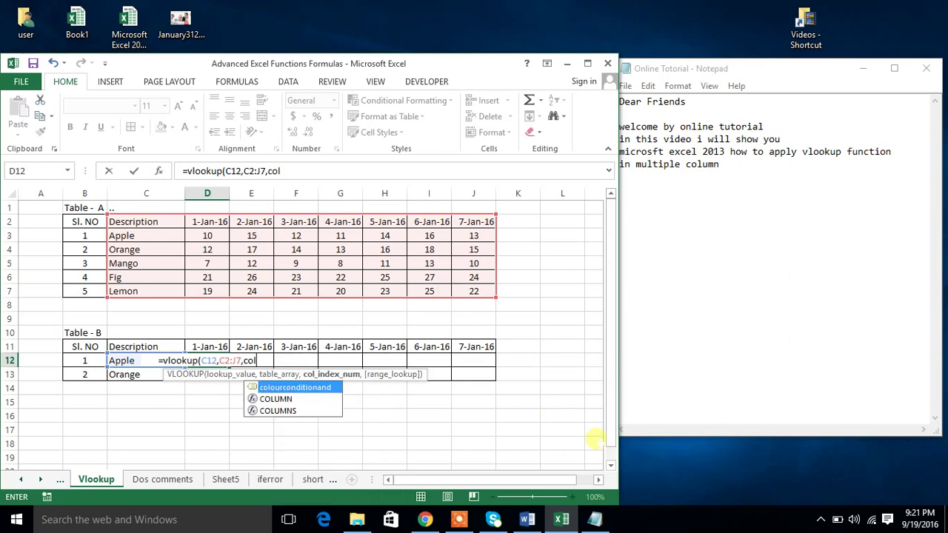
pyautogui.click(301, 412)
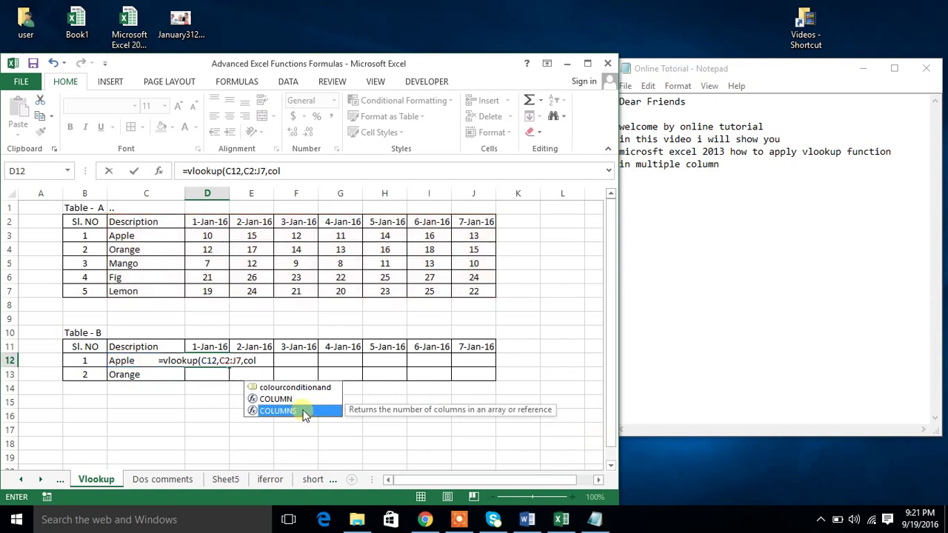
pyautogui.doubleClick(302, 411)
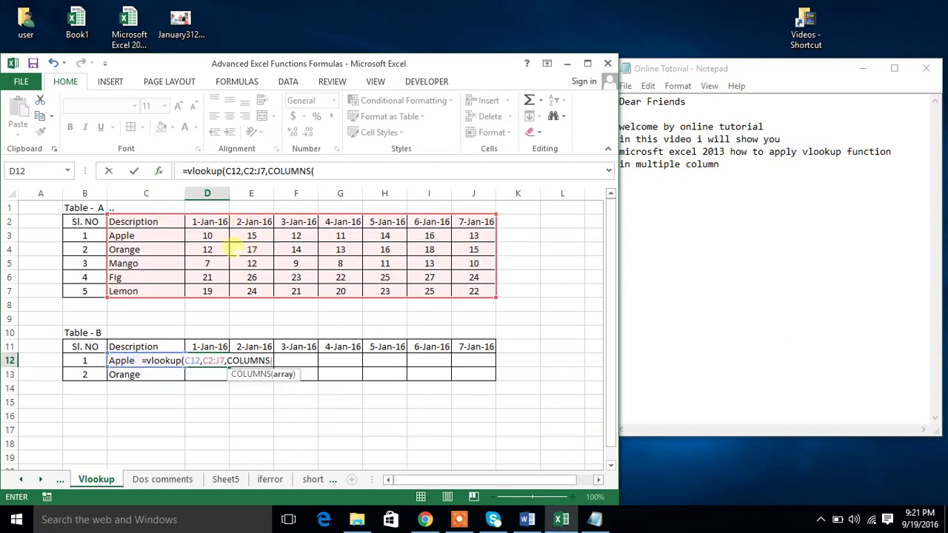
pyautogui.click(168, 222)
pyautogui.moveTo(168, 222); pyautogui.dragTo(206, 220)
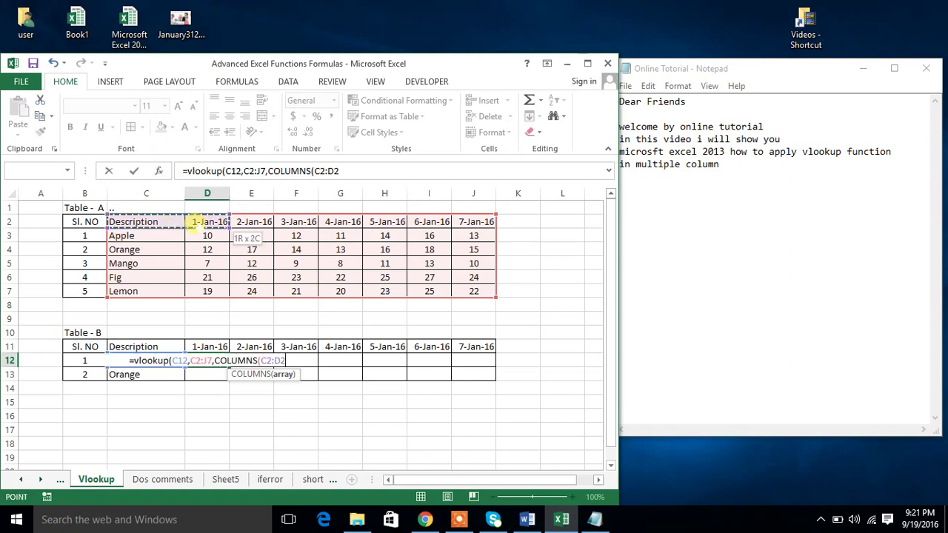
pyautogui.write('),0')
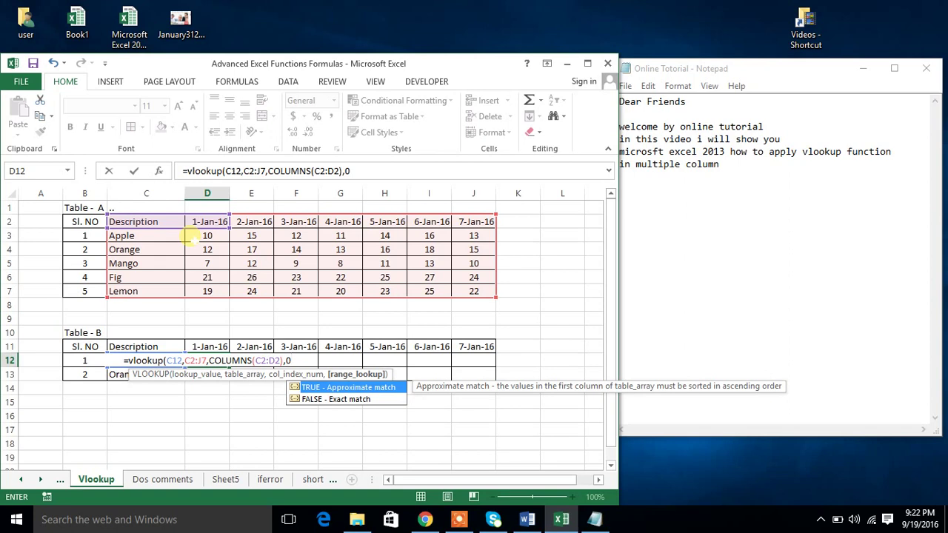
pyautogui.press('Return')
# - Edit D12 to =VLOOKUP($C12,$C$2:$J$7,COLUMNS($C$2:D2),0) with anchored references
pyautogui.click(209, 360)
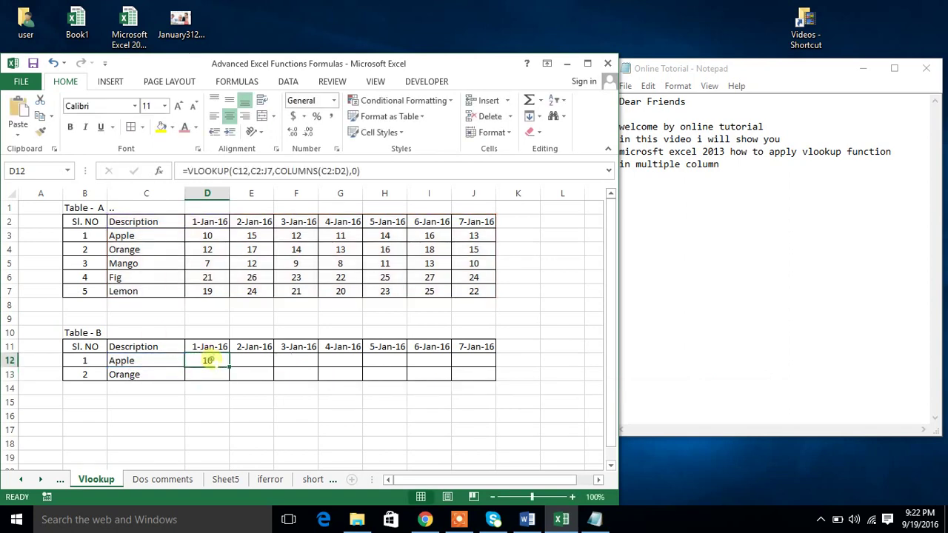
pyautogui.click(231, 171)
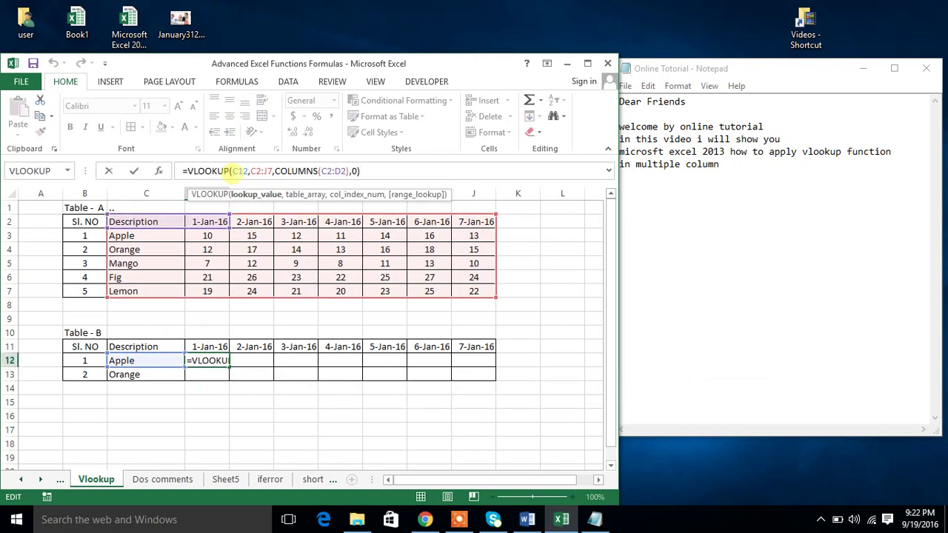
pyautogui.write('$')
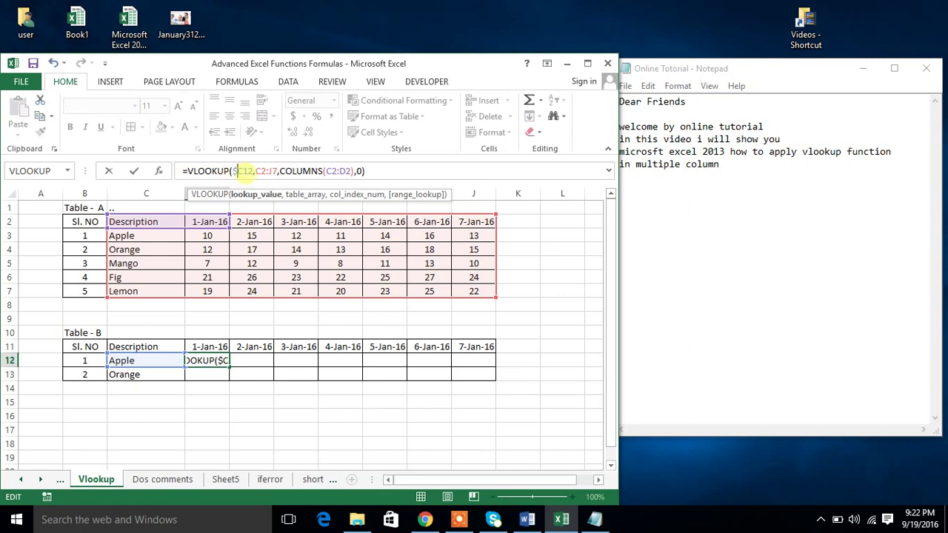
pyautogui.click(255, 171)
pyautogui.write('$')
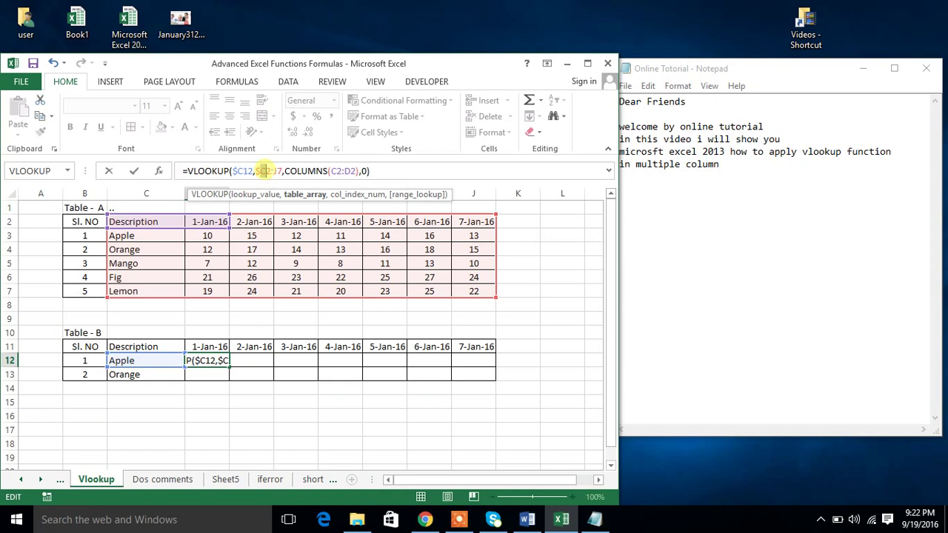
pyautogui.click(265, 171)
pyautogui.write('$C')
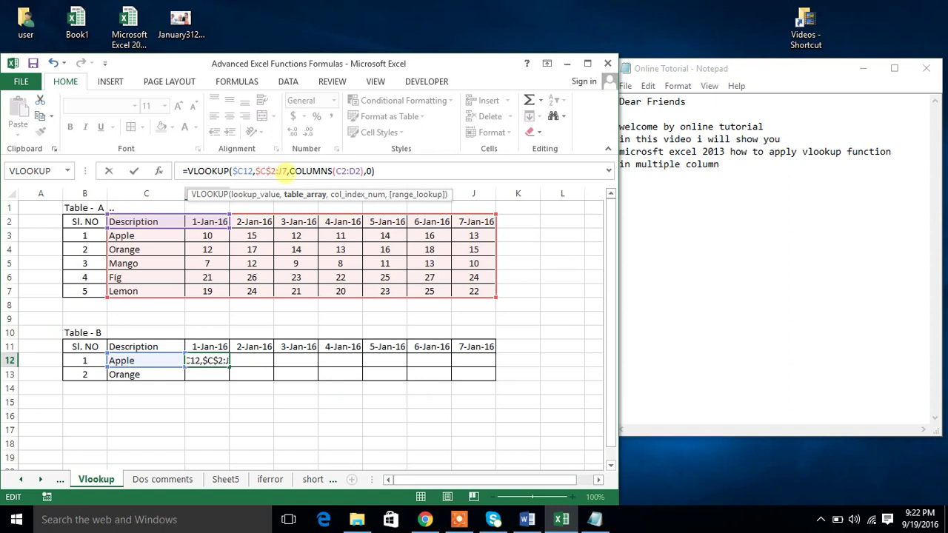
pyautogui.write('$')
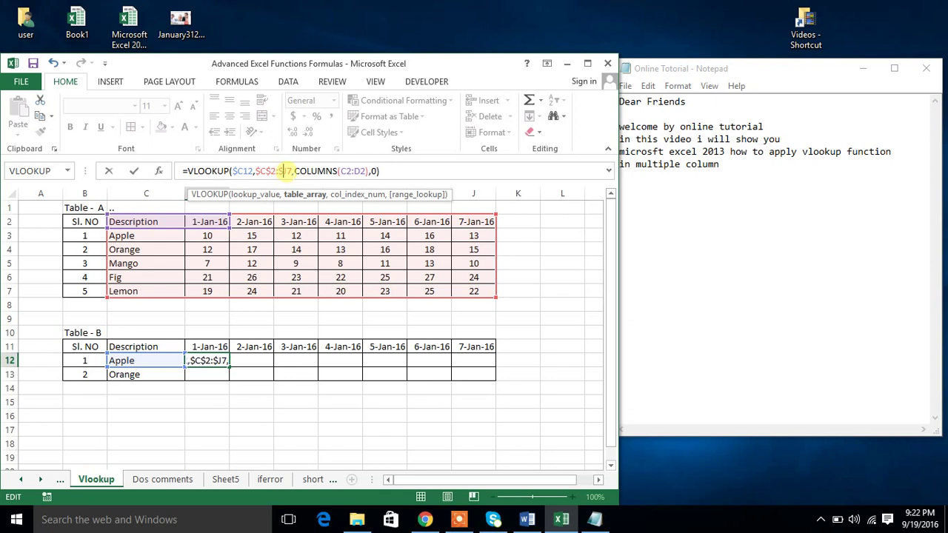
pyautogui.click(286, 171)
pyautogui.write('$')
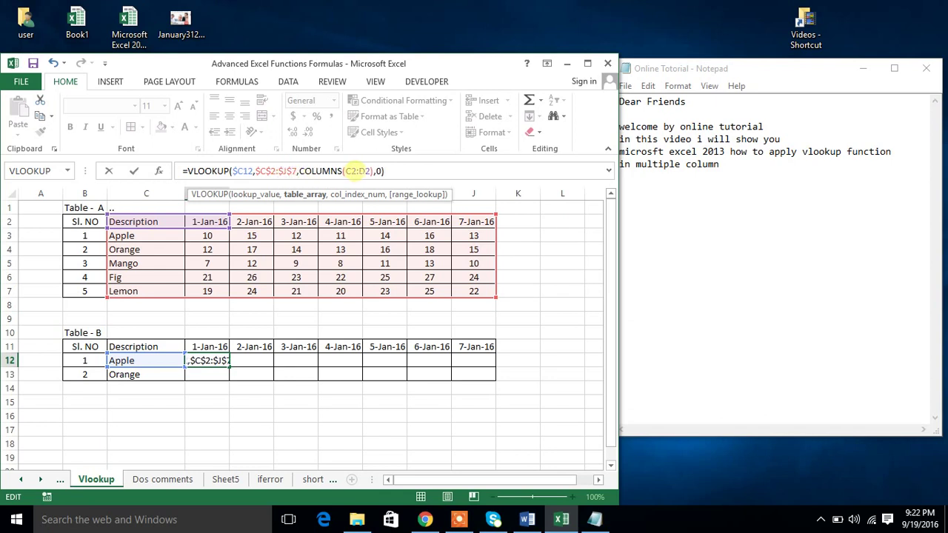
pyautogui.click(342, 171)
pyautogui.write('$')
pyautogui.click(355, 171)
pyautogui.write('$')
pyautogui.hotkey('ctrl', 'Return')
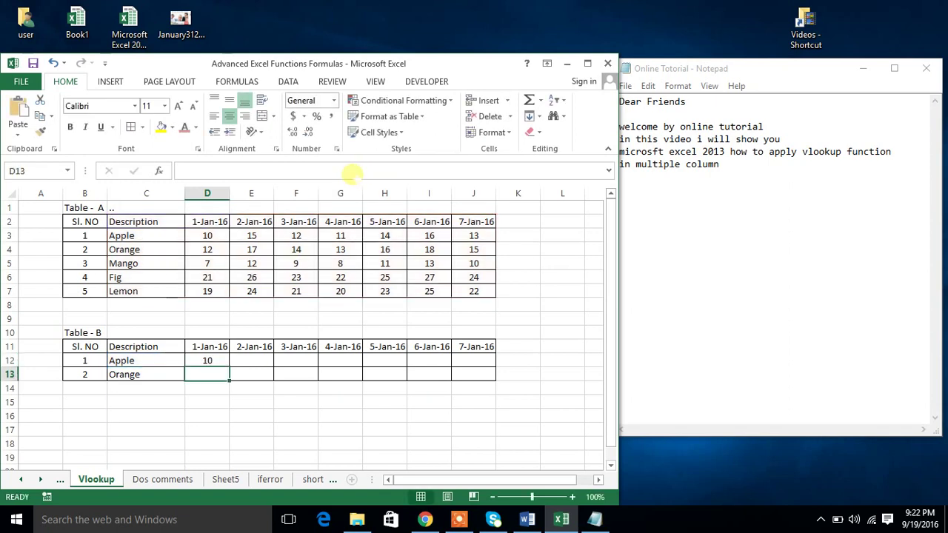
# - Fill the formula across to J12 and down to row 13, then verify D13
pyautogui.moveTo(229, 366); pyautogui.dragTo(494, 371)
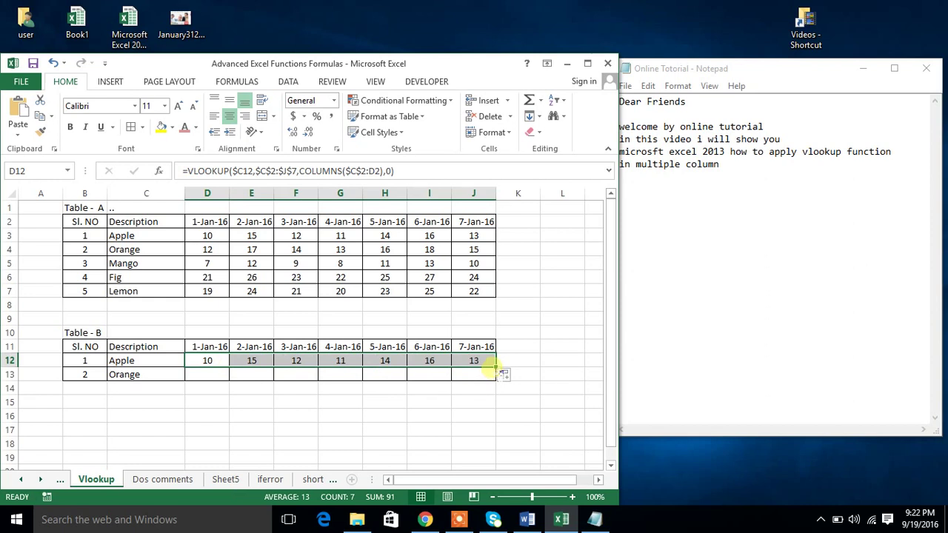
pyautogui.moveTo(496, 367); pyautogui.dragTo(502, 384)
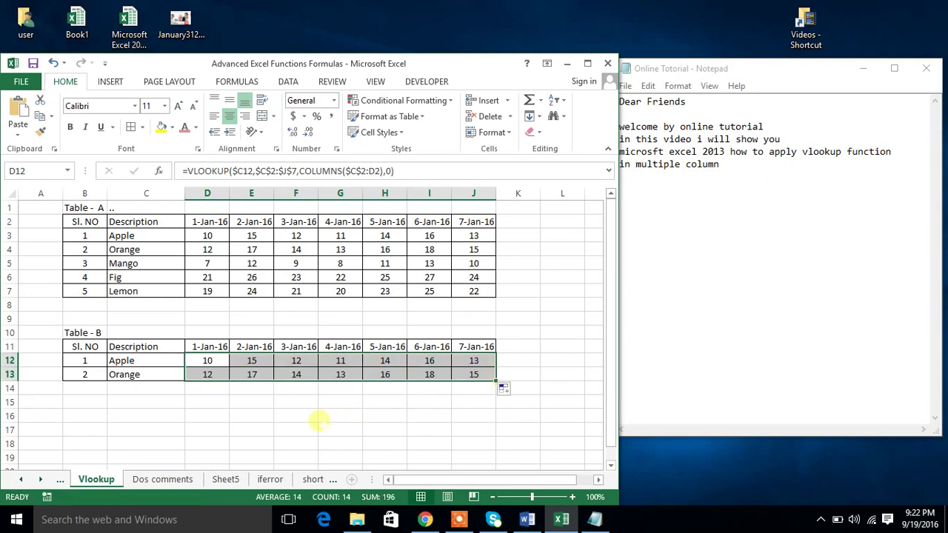
pyautogui.click(326, 416)
pyautogui.click(218, 374)
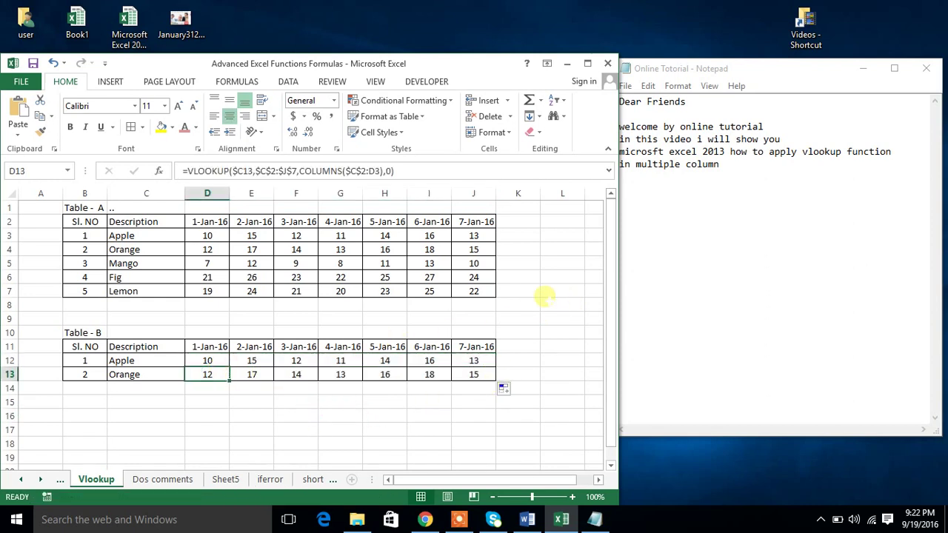
pyautogui.click(727, 196)
# - Below the intro, type 'this is the way to apply the vlookup function'
pyautogui.hotkey('ctrl', 'Home')
pyautogui.write('this')
pyautogui.press('BackSpace')
pyautogui.press('BackSpace')
pyautogui.press('BackSpace')
pyautogui.press('BackSpace')
pyautogui.press('BackSpace')
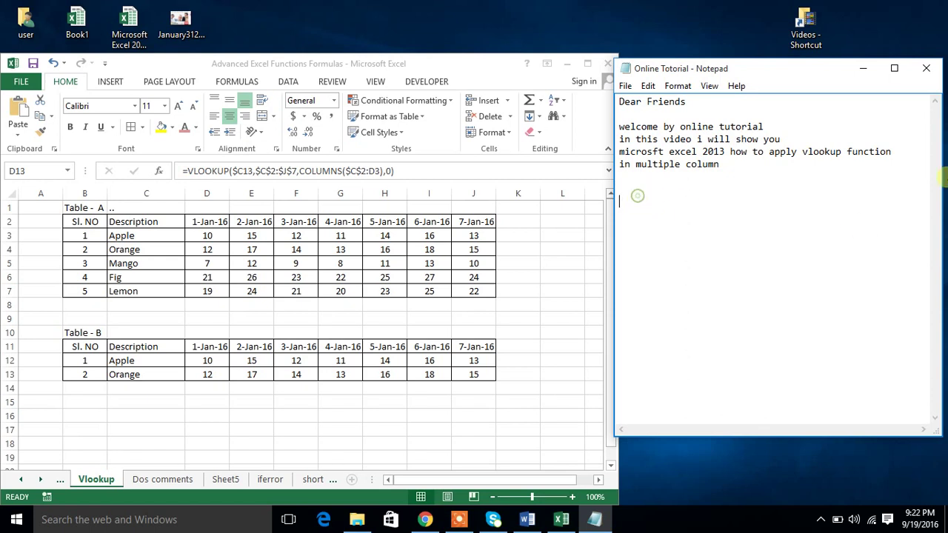
pyautogui.hotkey('ctrl', 'End')
pyautogui.write('thisis tthe ')
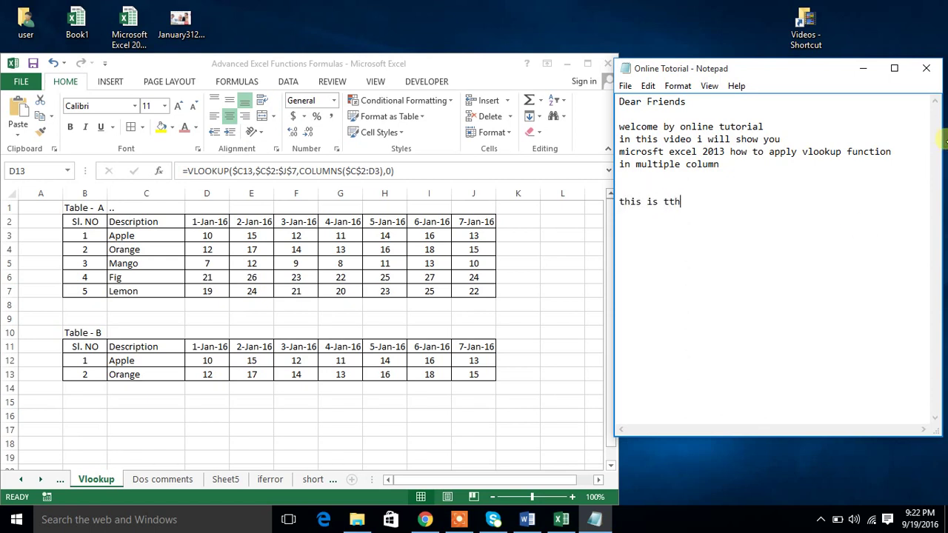
pyautogui.write('way to apply ')
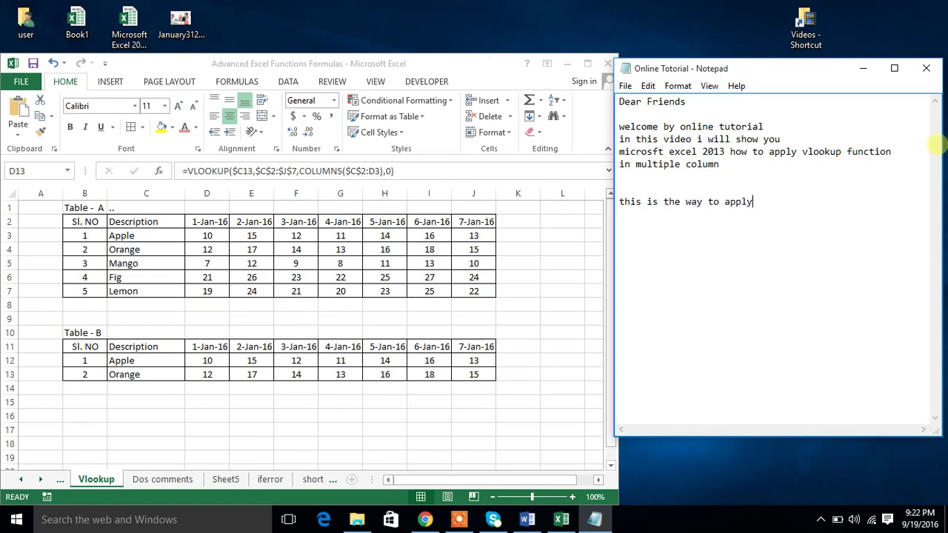
pyautogui.write('the v')
pyautogui.press('BackSpace')
pyautogui.write('vlookup function')
# - Add 'for multiple column' and a 'thanks for watching' line
pyautogui.press('Return')
pyautogui.write('for the')
pyautogui.press('BackSpace')
pyautogui.press('BackSpace')
pyautogui.press('BackSpace')
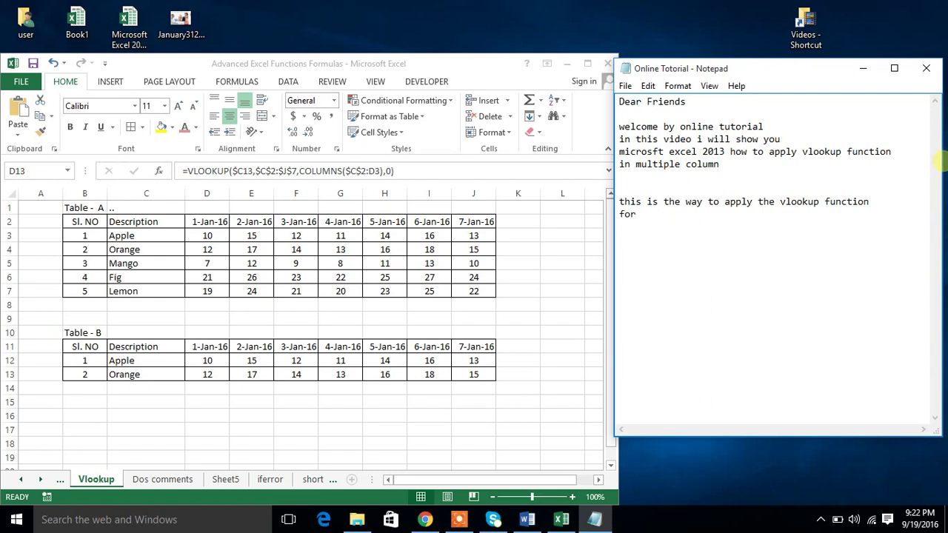
pyautogui.write('mult')
pyautogui.write('iple  fun')
pyautogui.press('BackSpace')
pyautogui.press('BackSpace')
pyautogui.press('BackSpace')
pyautogui.write('olu')
pyautogui.write('yes')
pyautogui.press('BackSpace')
pyautogui.press('BackSpace')
pyautogui.press('BackSpace')
pyautogui.write('hanks for watching')
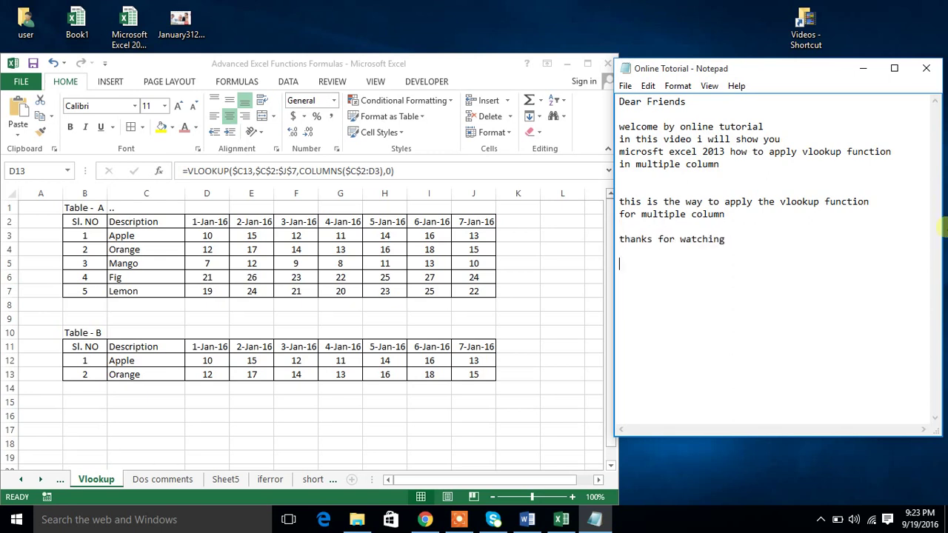
# - Add 'subscribe our channel to view more excel tips and tricks'
pyautogui.press('Return')
pyautogui.press('Return')
pyautogui.write('subje')
pyautogui.press('BackSpace')
pyautogui.press('BackSpace')
pyautogui.write('scribe our channel ')
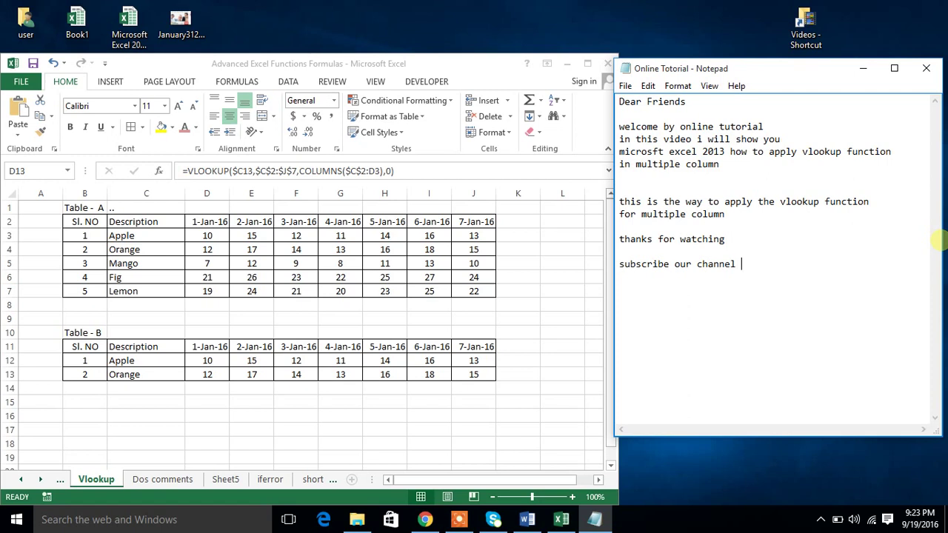
pyautogui.write('to view mor')
pyautogui.press('Return')
pyautogui.write('excel tips and tricks')
# - Sign off with 'By' and 'online toturial' on separate lines
pyautogui.press('Return')
pyautogui.press('Return')
pyautogui.write('By')
pyautogui.press('Return')
pyautogui.press('Return')
pyautogui.write('onlin')
pyautogui.write('turu')
pyautogui.press('BackSpace')
pyautogui.write('ial')
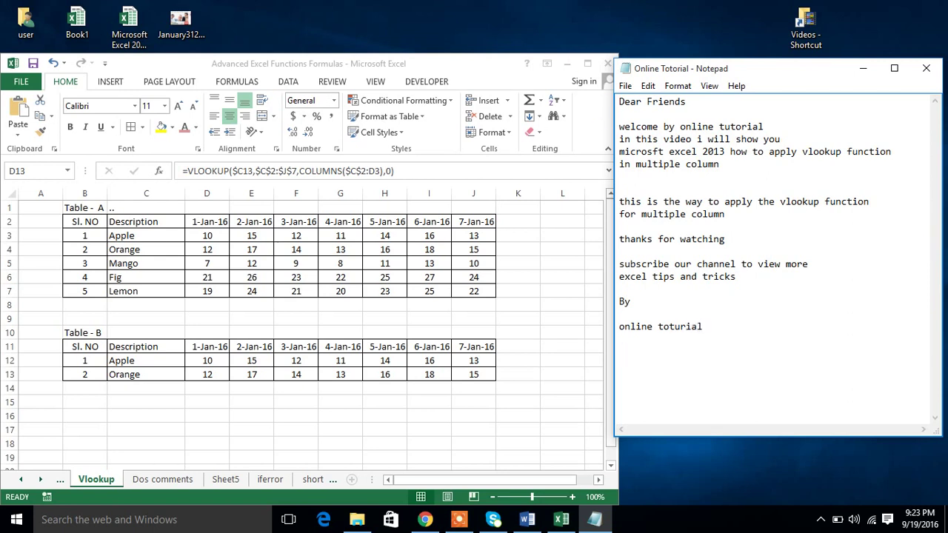